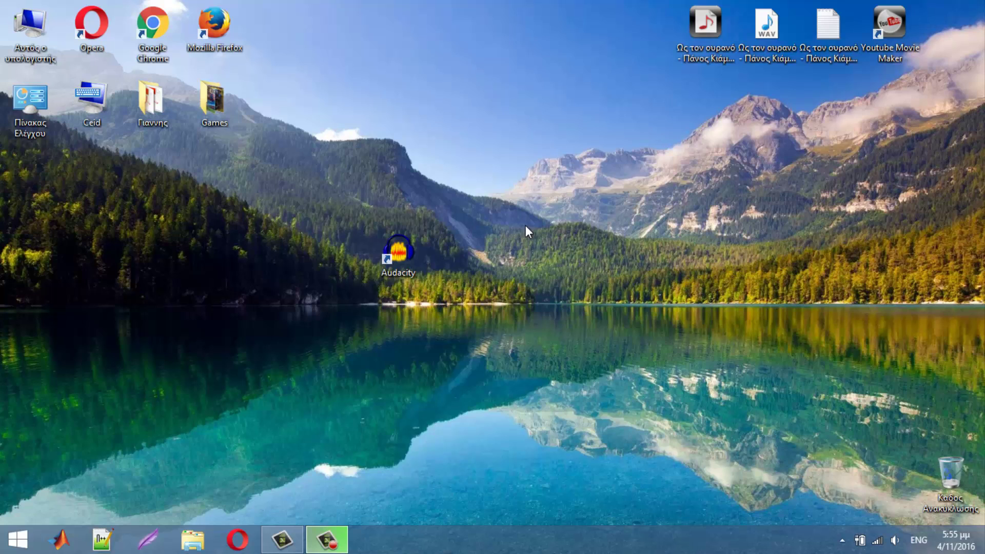
{"action": "left_click_drag", "start_coordinate": [356, 302], "coordinate": [497, 238]}
{"action": "left_click", "coordinate": [496, 238]}
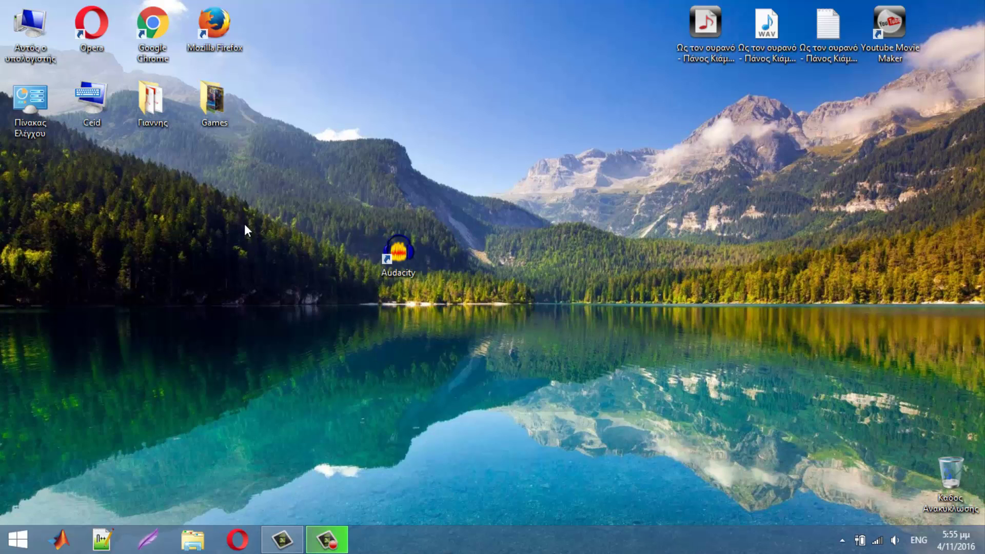
- Switch to Google Chrome, search Google for "audacity" and open the official Audacity website
{"action": "double_click", "coordinate": [150, 29]}
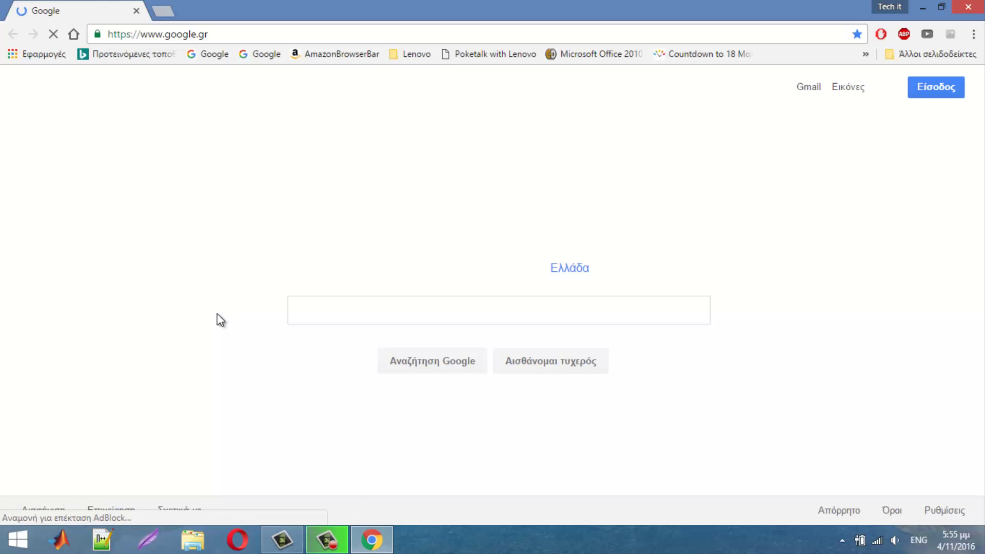
{"action": "left_click", "coordinate": [371, 307]}
{"action": "type", "text": "audacity"}
{"action": "key", "text": "Return"}
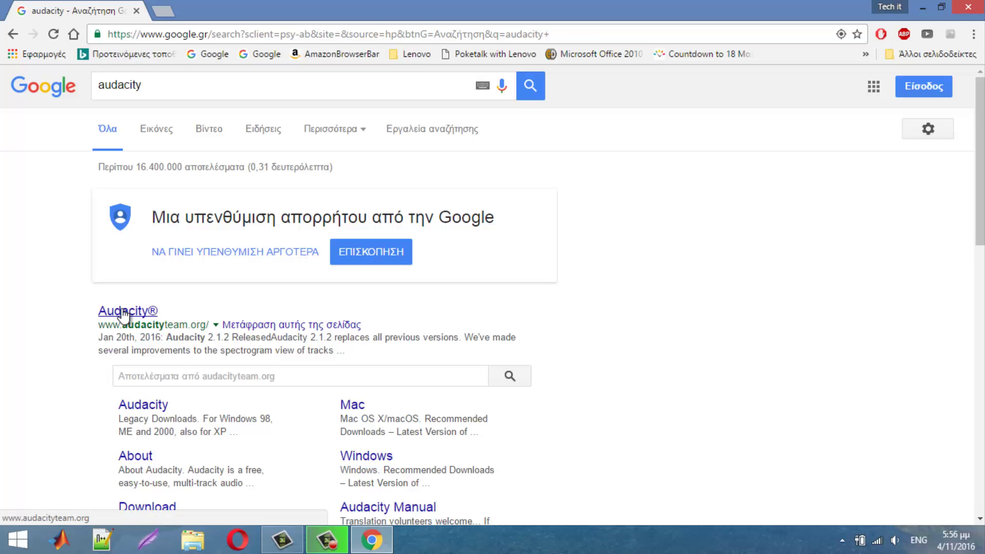
{"action": "left_click", "coordinate": [123, 312]}
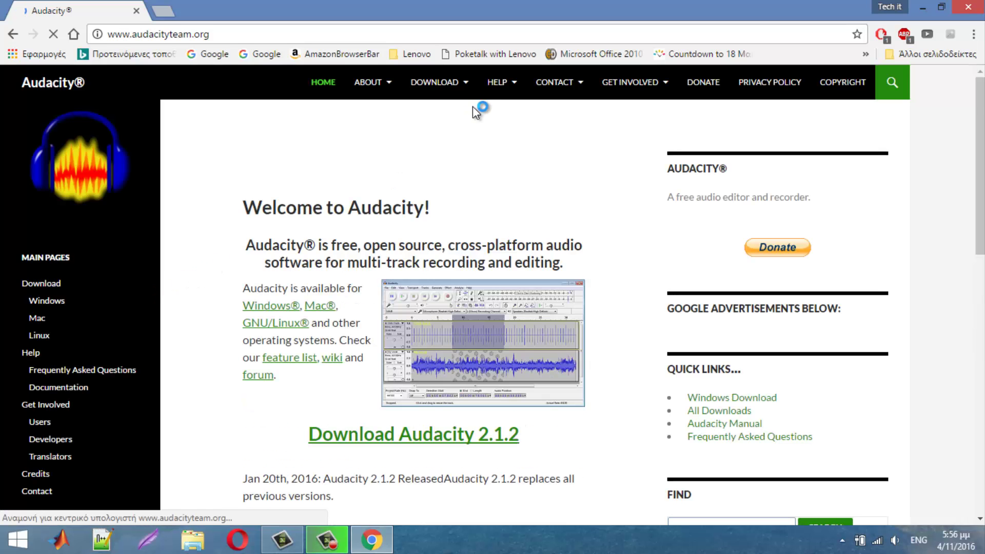
- View the Audacity website's Windows download page with the recommended installer, and close the browser
{"action": "mouse_move", "coordinate": [467, 96]}
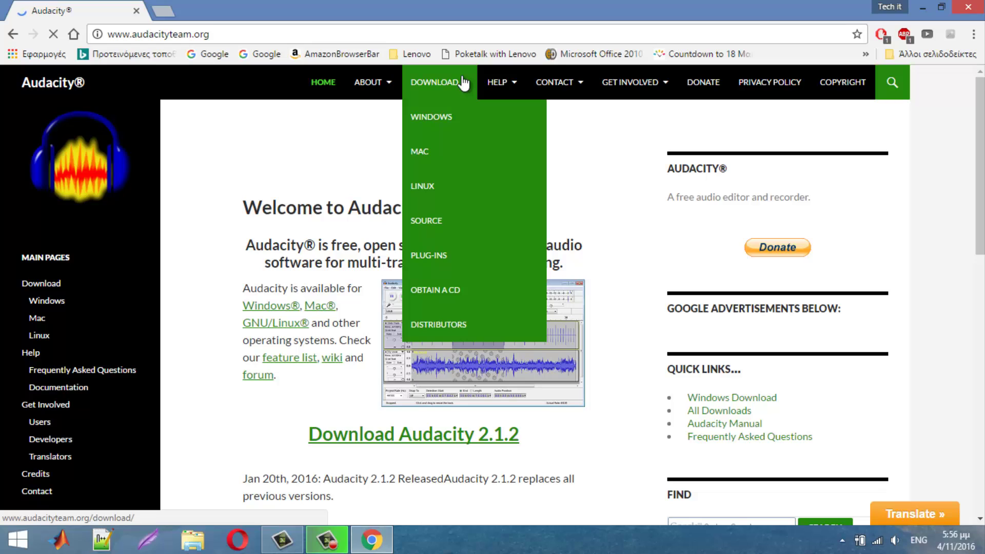
{"action": "left_click", "coordinate": [446, 121]}
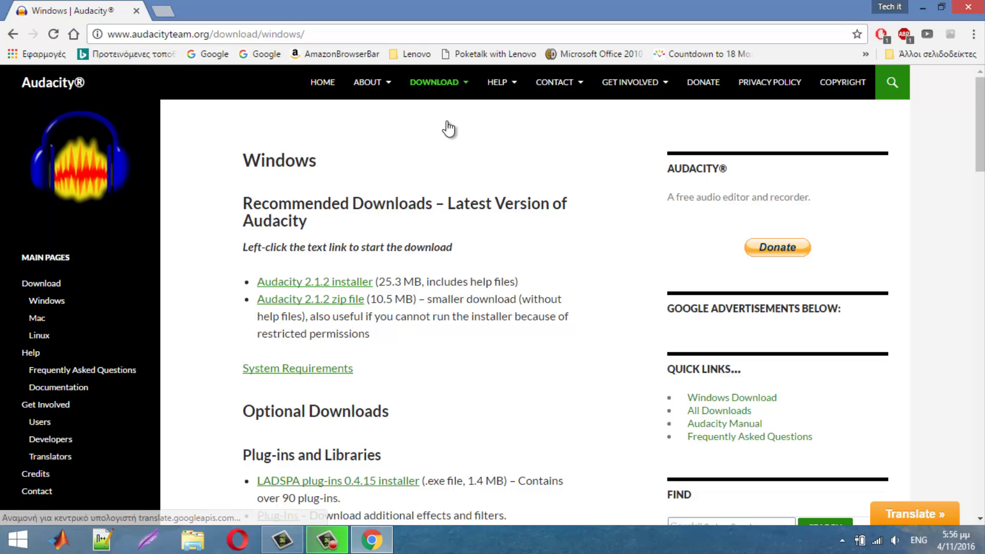
{"action": "scroll", "coordinate": [445, 125], "scroll_direction": "down", "scroll_amount": 1}
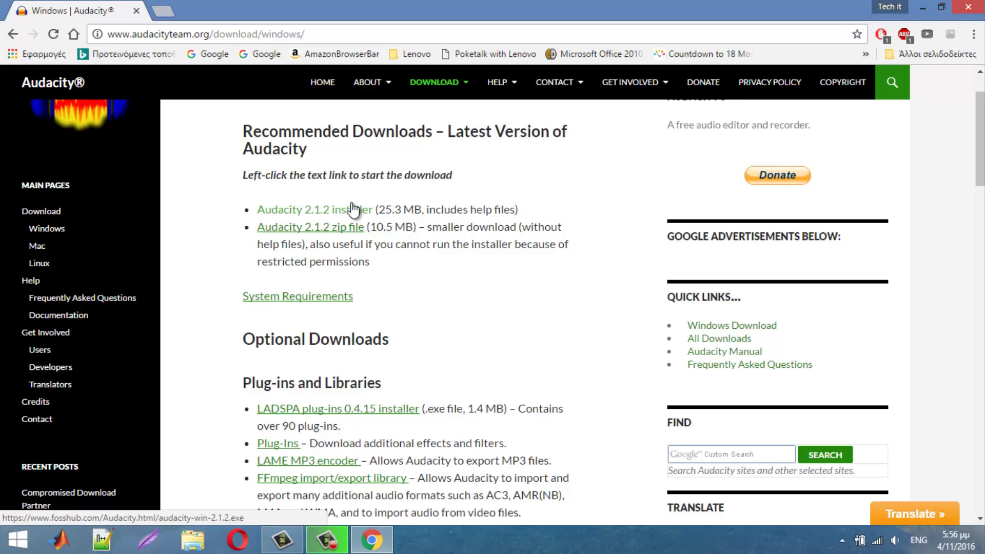
{"action": "scroll", "coordinate": [469, 297], "scroll_direction": "up", "scroll_amount": 2}
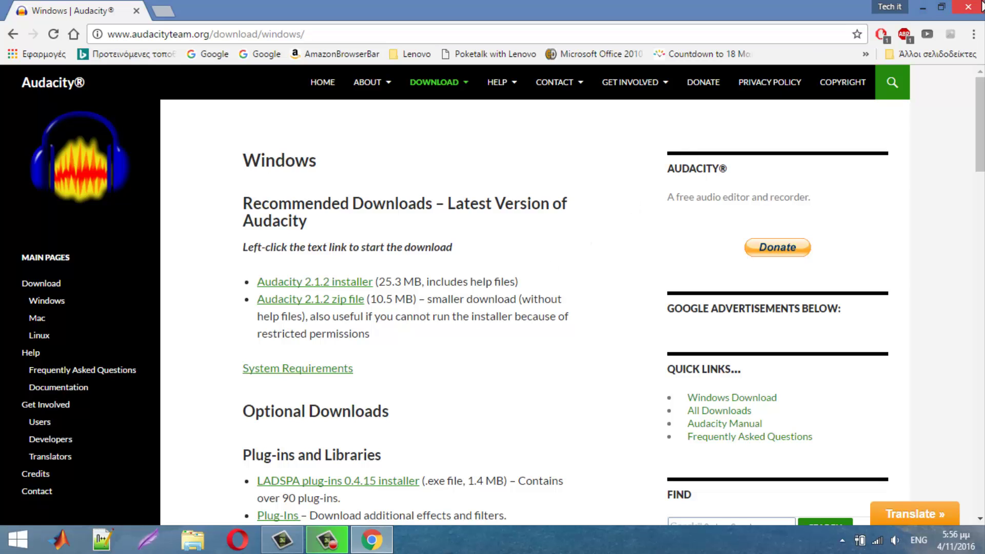
{"action": "left_click", "coordinate": [967, 6]}
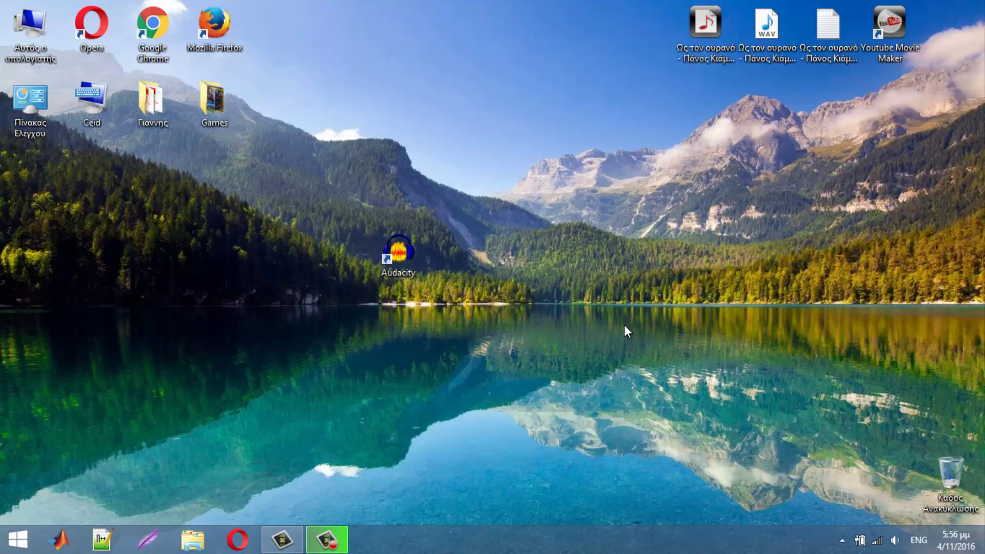
- Launch Audacity and import "Pitbull feat. Ne-Yo, Afrojack & Nayer - Give Me Everything (Audio)" from the computer's Music folder (Μουσική)
{"action": "double_click", "coordinate": [412, 260]}
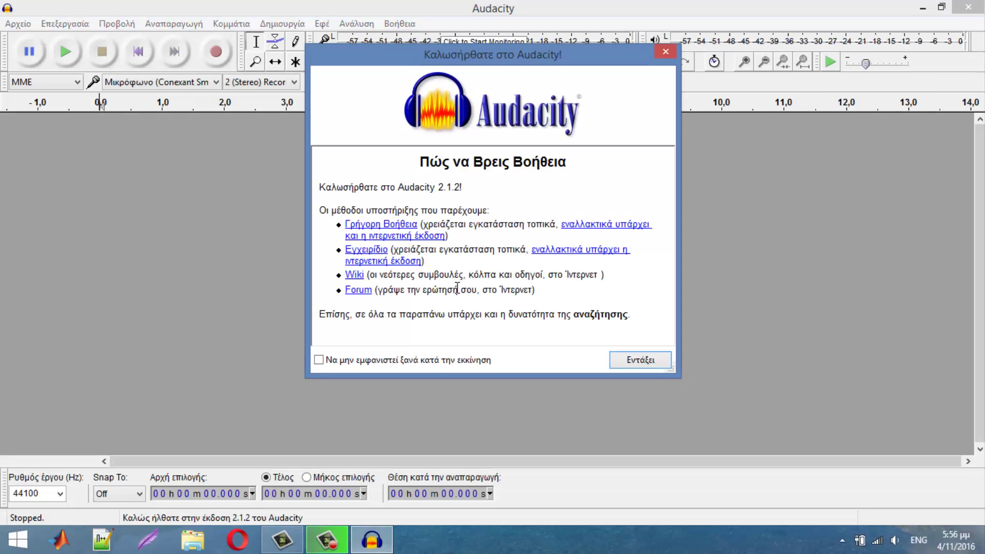
{"action": "left_click", "coordinate": [638, 353]}
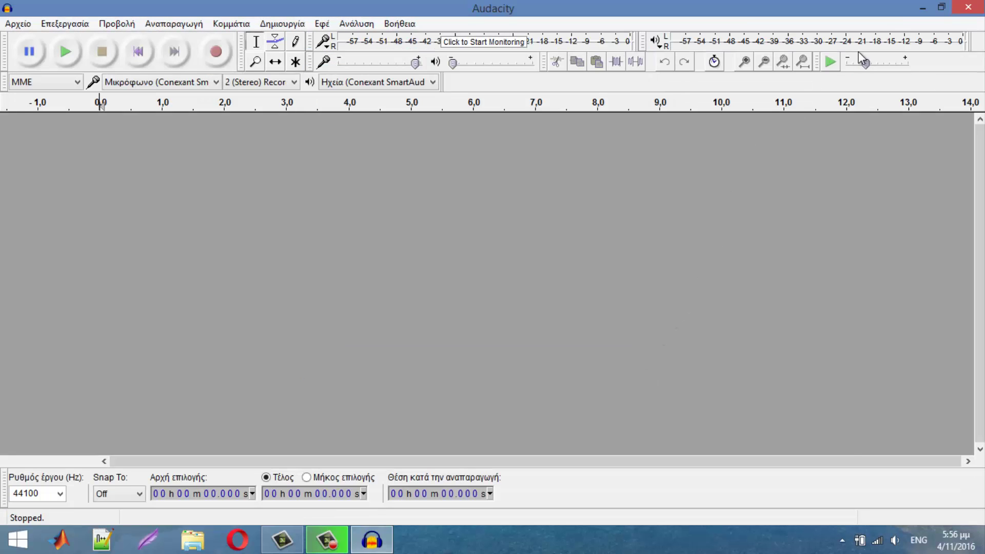
{"action": "left_click", "coordinate": [922, 8]}
{"action": "double_click", "coordinate": [31, 23]}
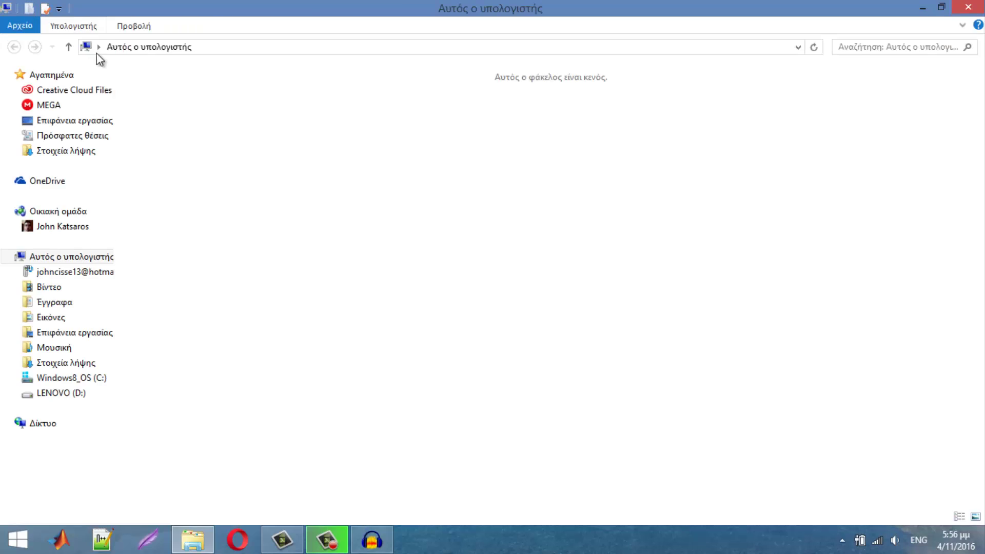
{"action": "double_click", "coordinate": [205, 136]}
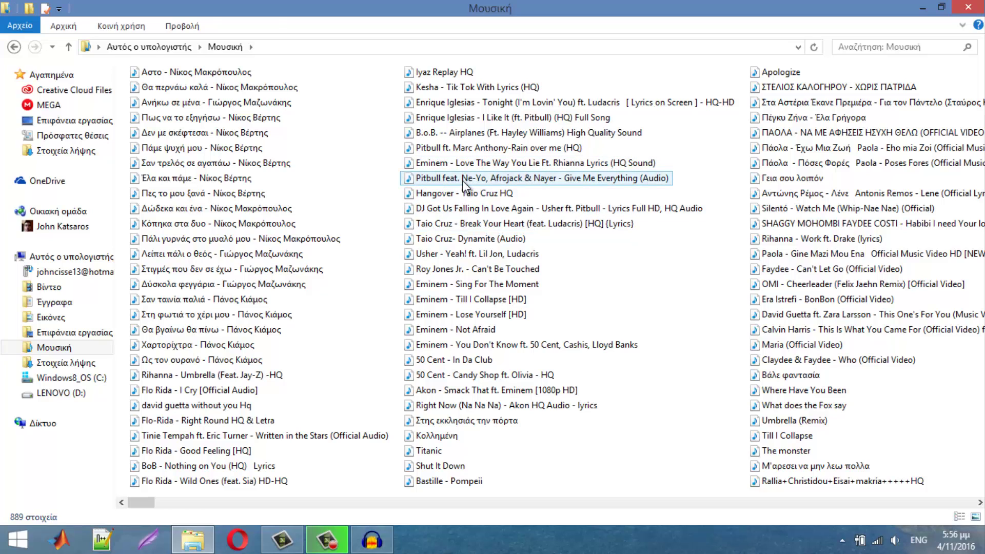
{"action": "left_click_drag", "start_coordinate": [462, 180], "coordinate": [250, 253]}
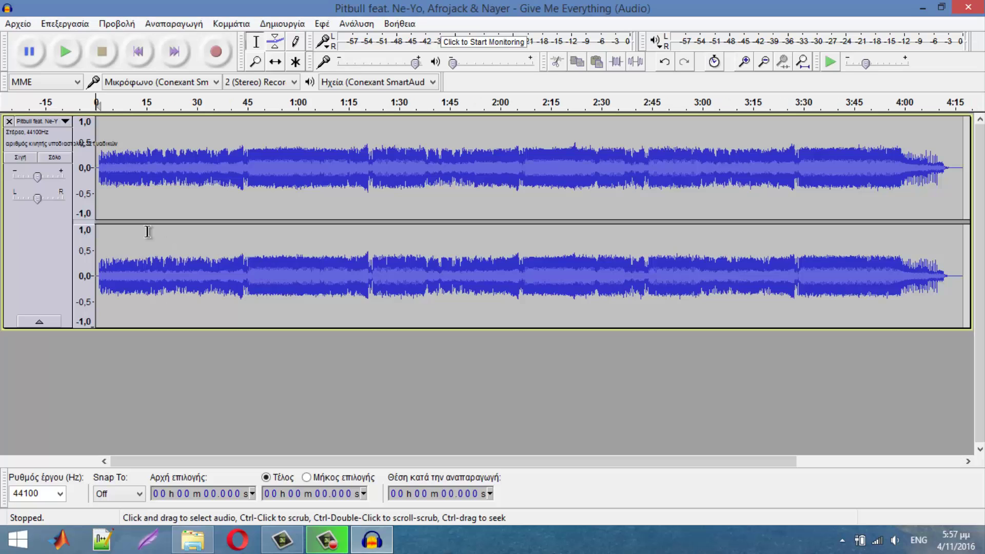
{"action": "left_click", "coordinate": [20, 27]}
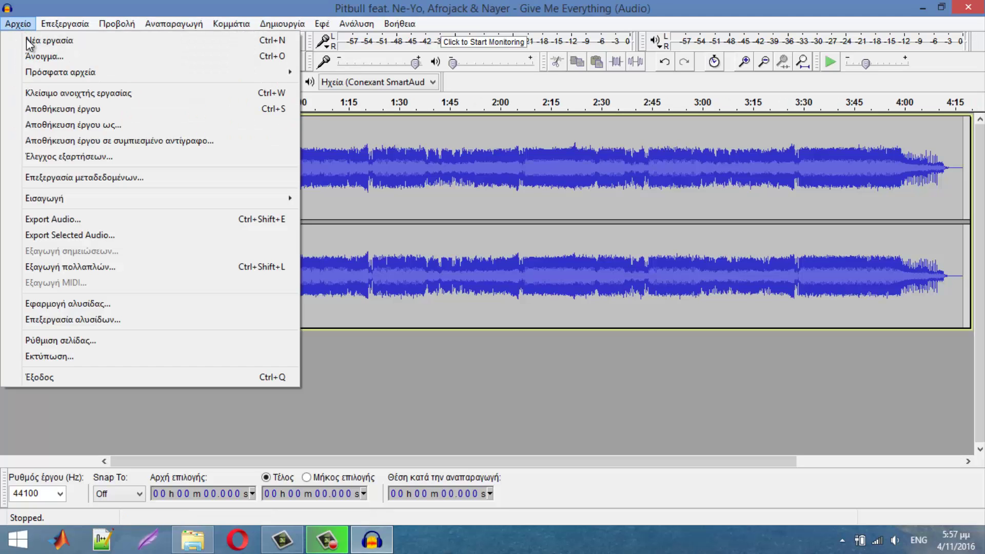
{"action": "left_click", "coordinate": [43, 56]}
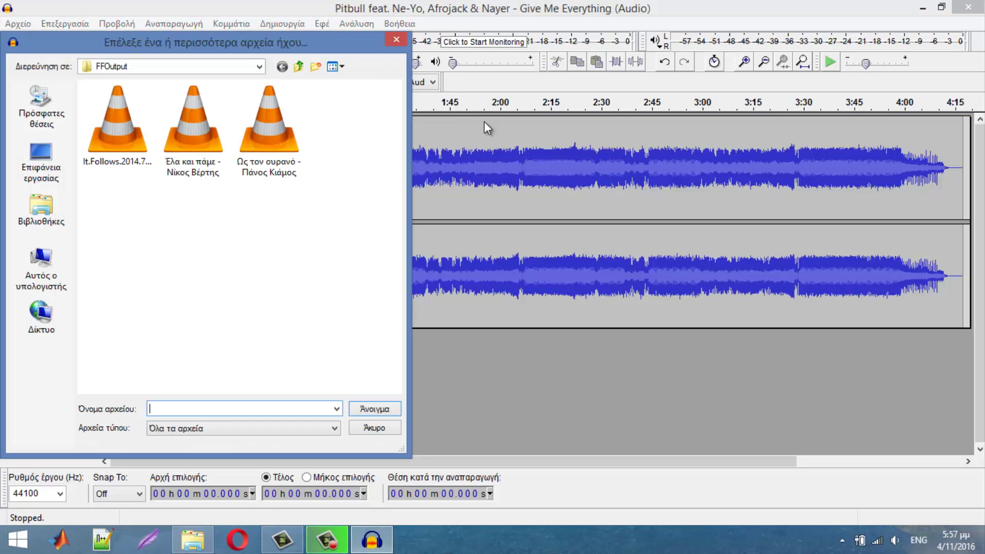
{"action": "left_click", "coordinate": [396, 40]}
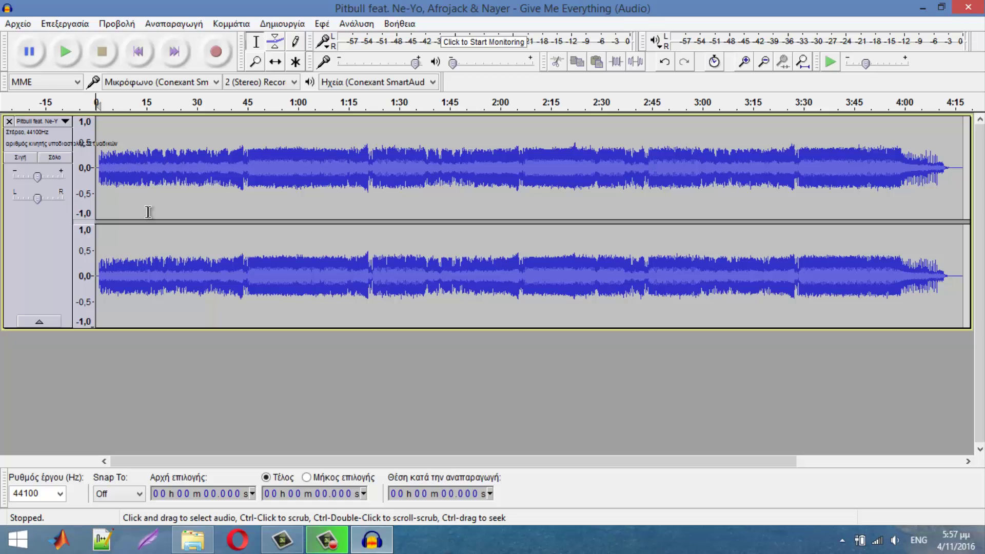
{"action": "left_click", "coordinate": [175, 166]}
{"action": "key", "text": "ctrl+a"}
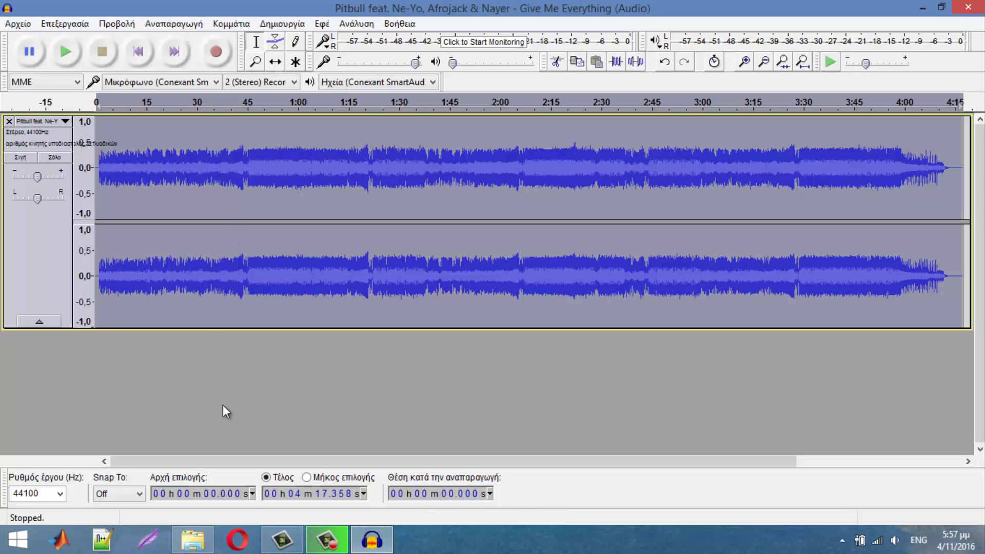
{"action": "left_click", "coordinate": [199, 180]}
{"action": "left_click", "coordinate": [66, 121]}
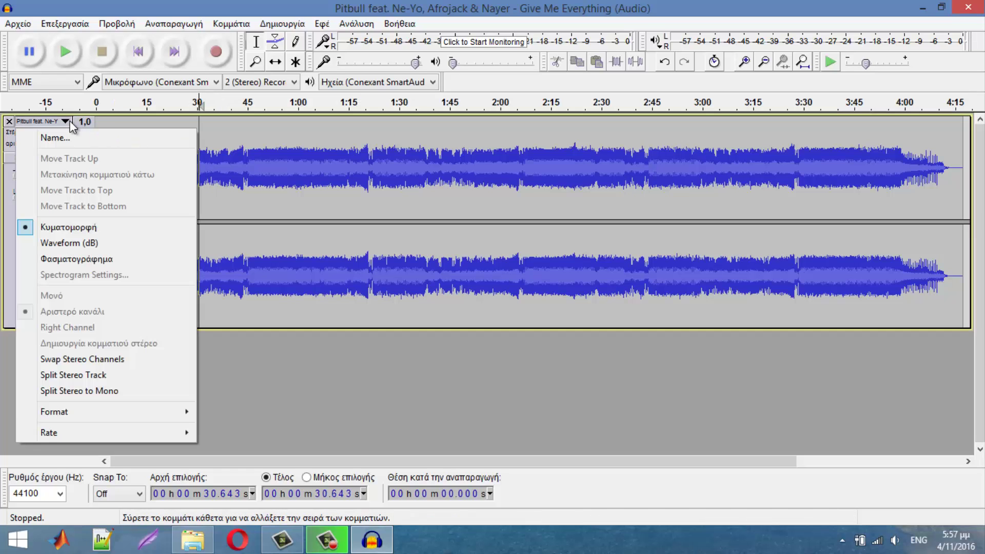
{"action": "left_click", "coordinate": [292, 321]}
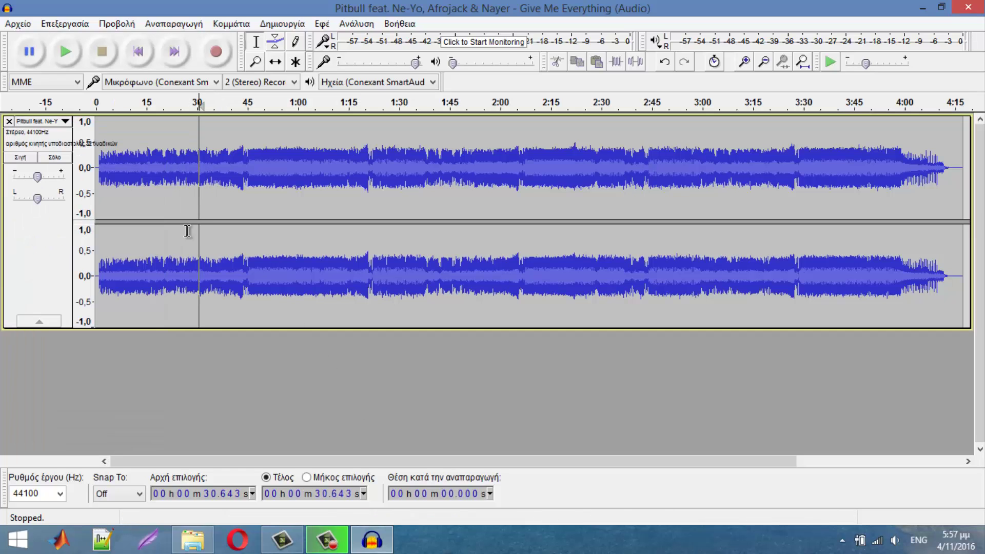
- Split the song's stereo track into two separate tracks and set both of them to mono (Μονό)
{"action": "left_click", "coordinate": [66, 121]}
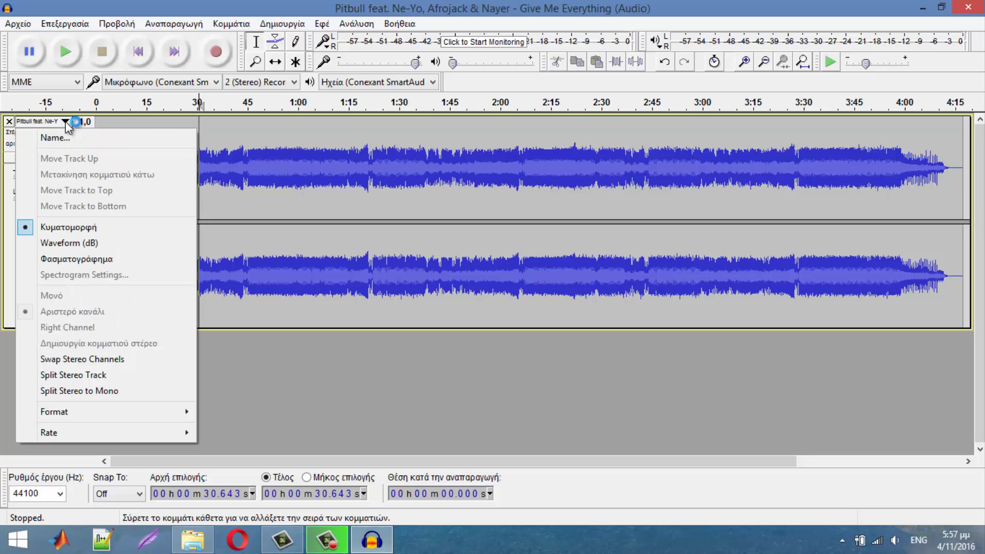
{"action": "left_click", "coordinate": [83, 376]}
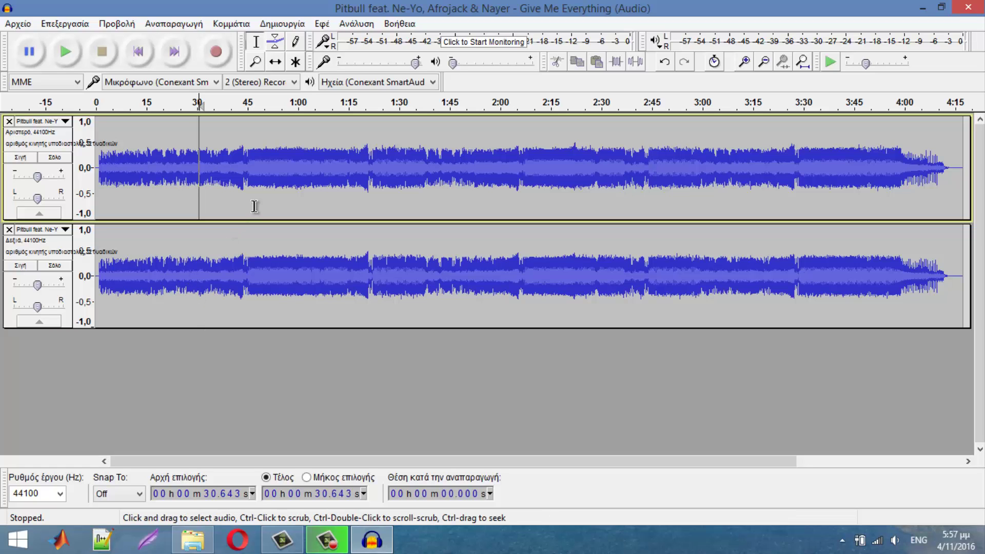
{"action": "left_click", "coordinate": [61, 121]}
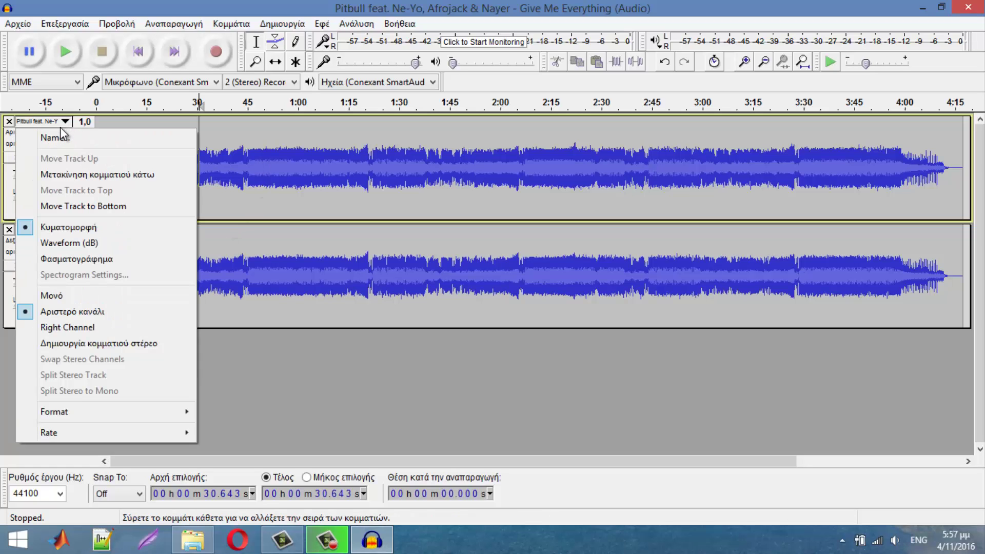
{"action": "left_click", "coordinate": [62, 297]}
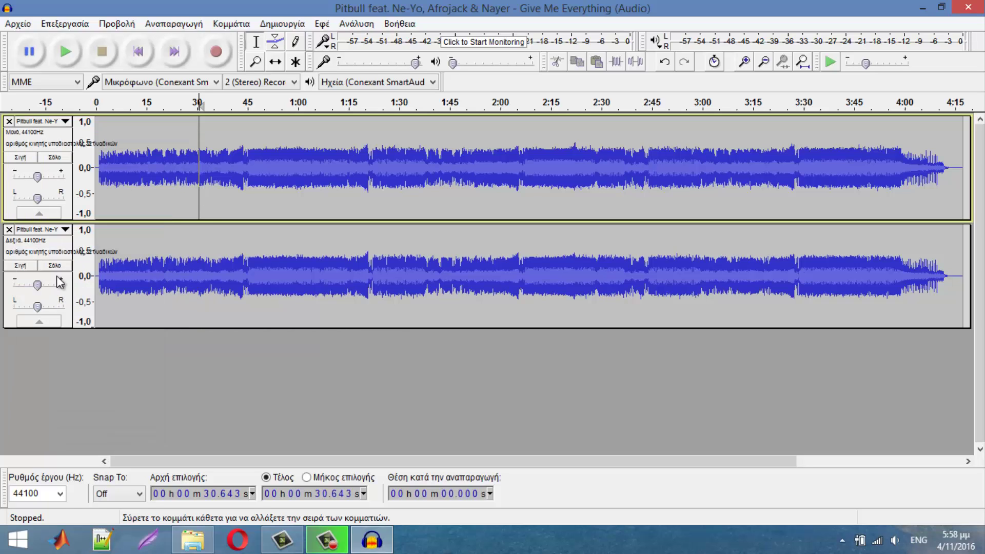
{"action": "left_click", "coordinate": [56, 232]}
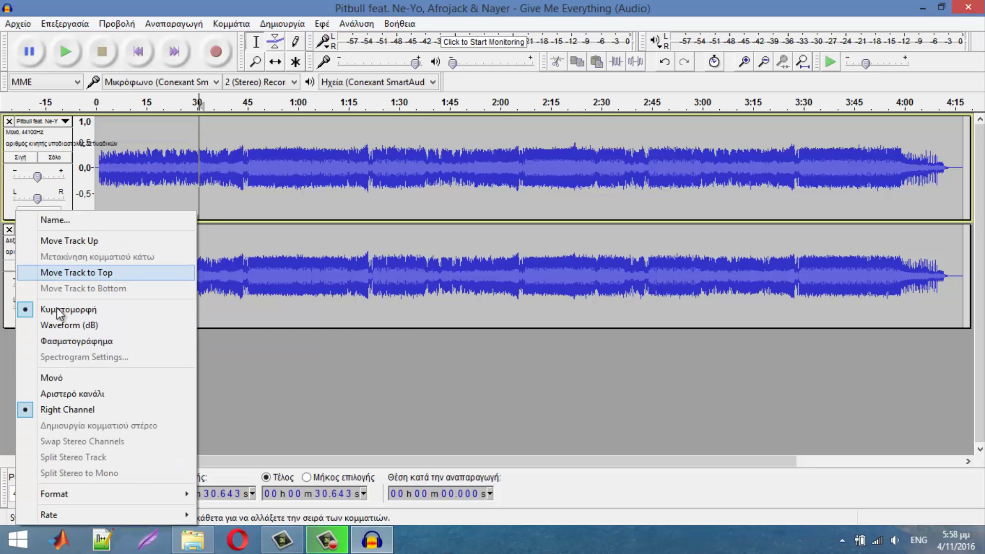
{"action": "left_click", "coordinate": [59, 378]}
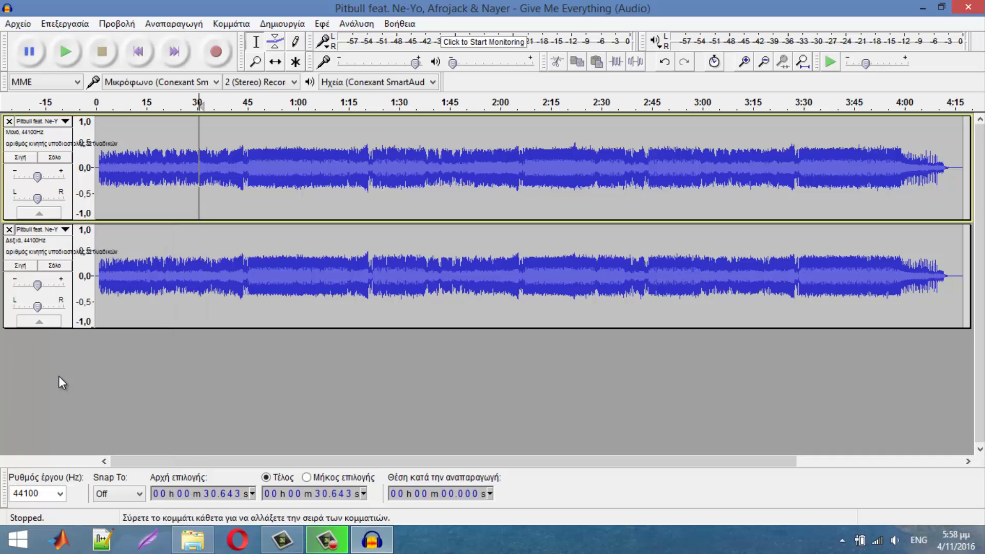
- Apply the Invert effect (Αντιστροφή) to the entire upper mono track
{"action": "double_click", "coordinate": [304, 165]}
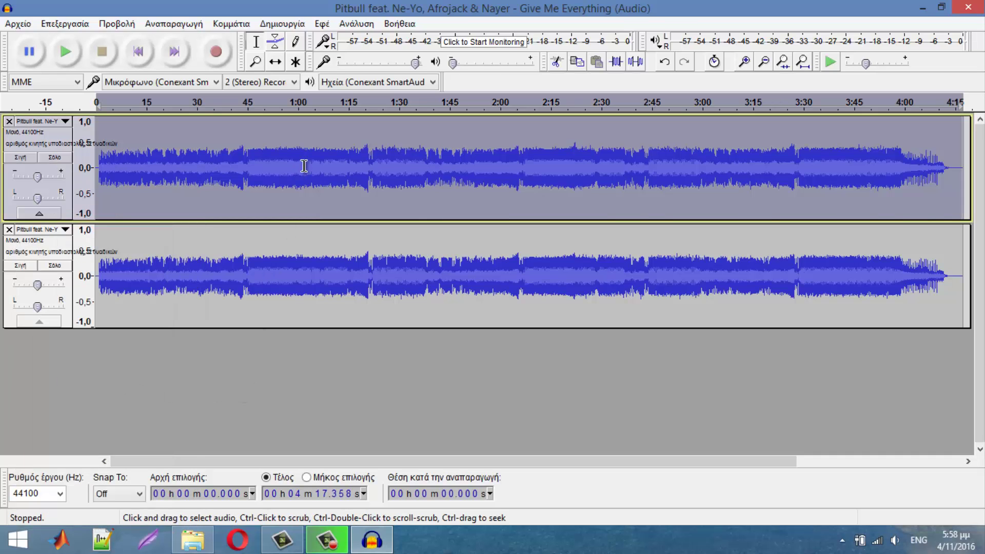
{"action": "left_click", "coordinate": [389, 392]}
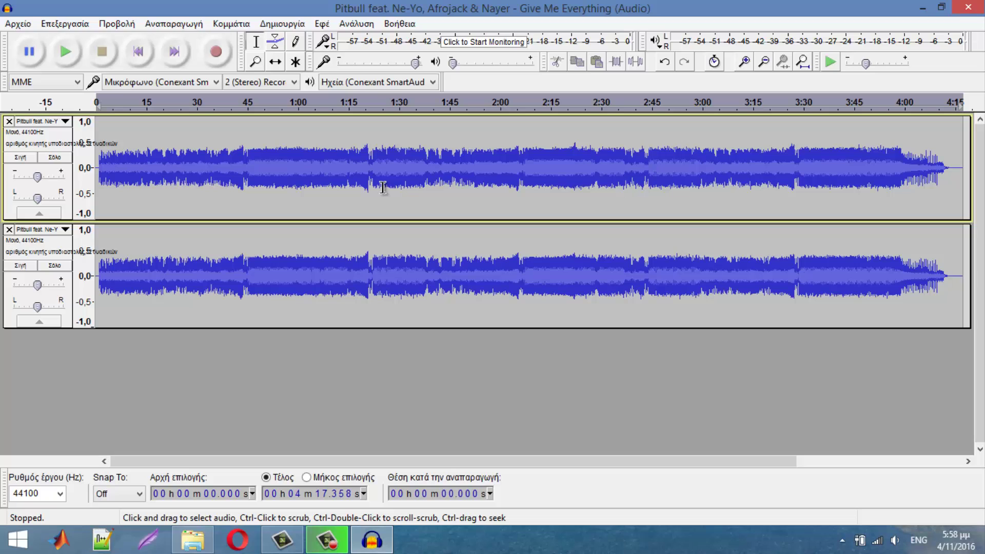
{"action": "double_click", "coordinate": [382, 187]}
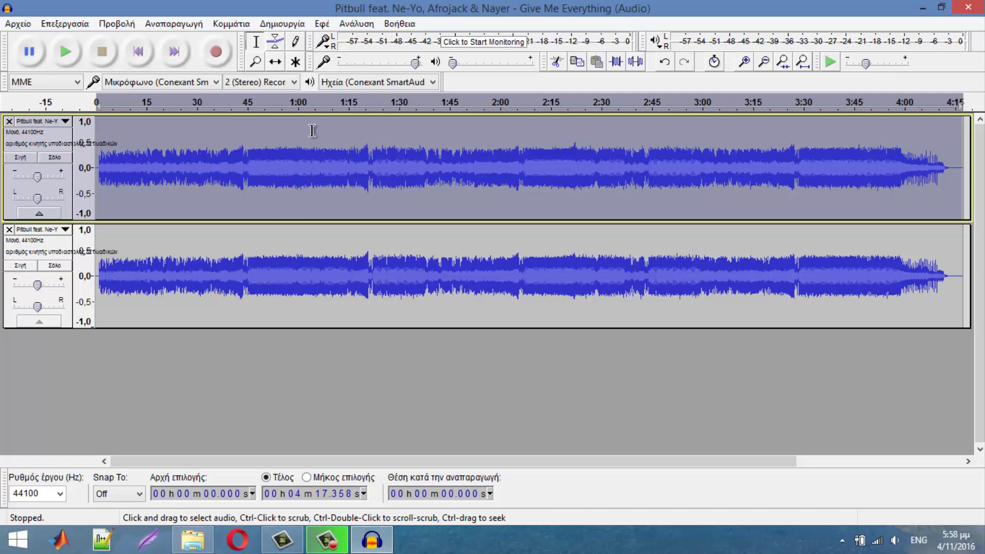
{"action": "left_click", "coordinate": [322, 24]}
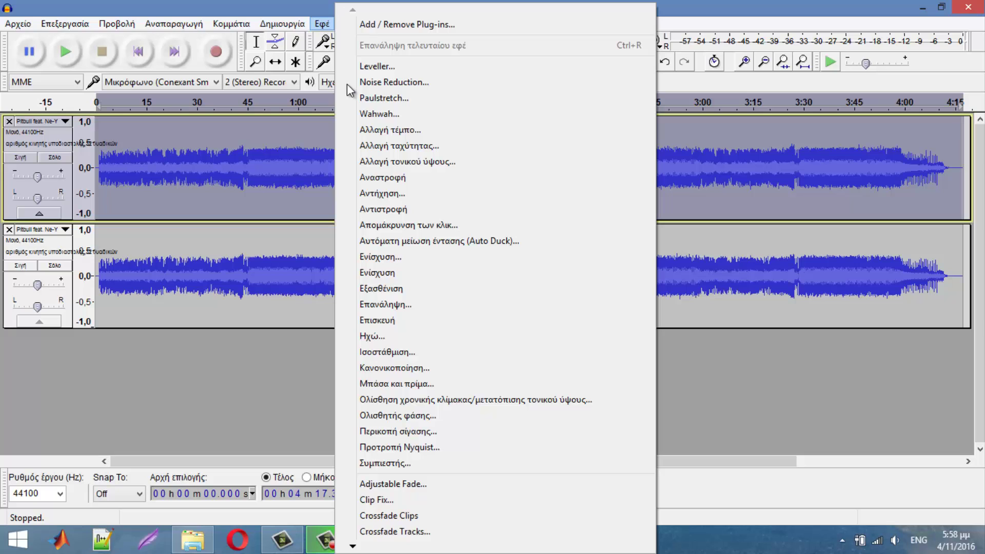
{"action": "left_click", "coordinate": [400, 212]}
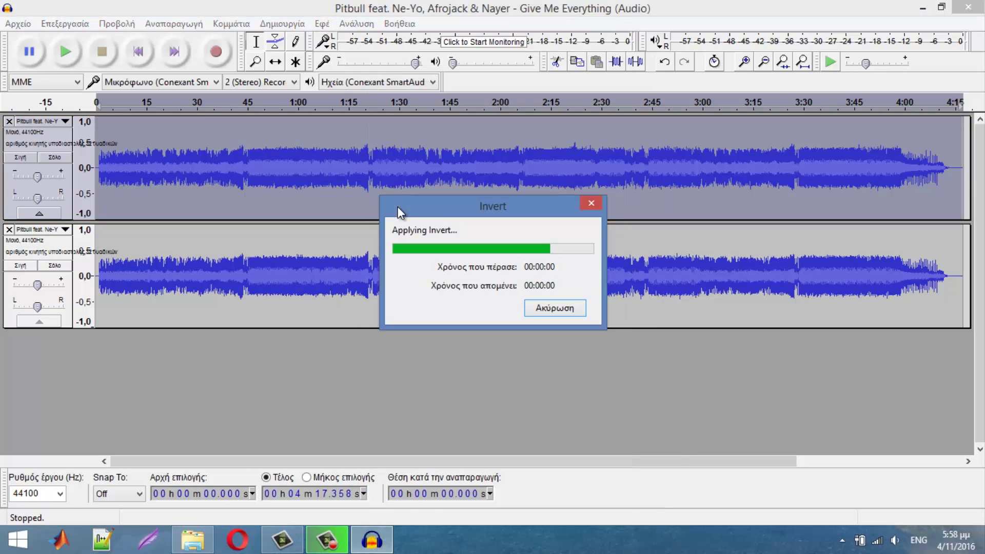
{"action": "left_click", "coordinate": [520, 400]}
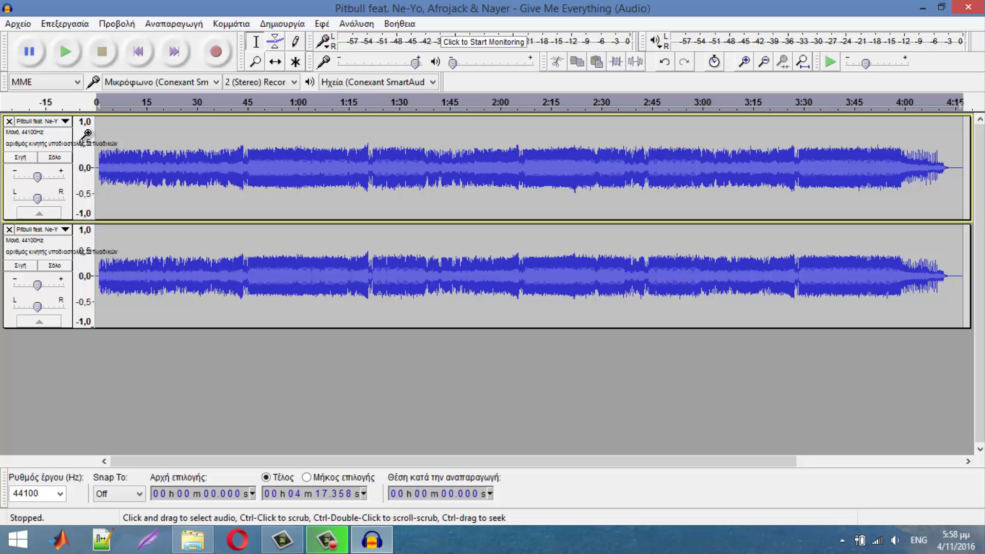
- Export the audio to the Desktop (Επιφάνεια εργασίας) as WAV (Microsoft) signed 16-bit PCM, accepting the mixdown to one mono channel
{"action": "left_click", "coordinate": [18, 24]}
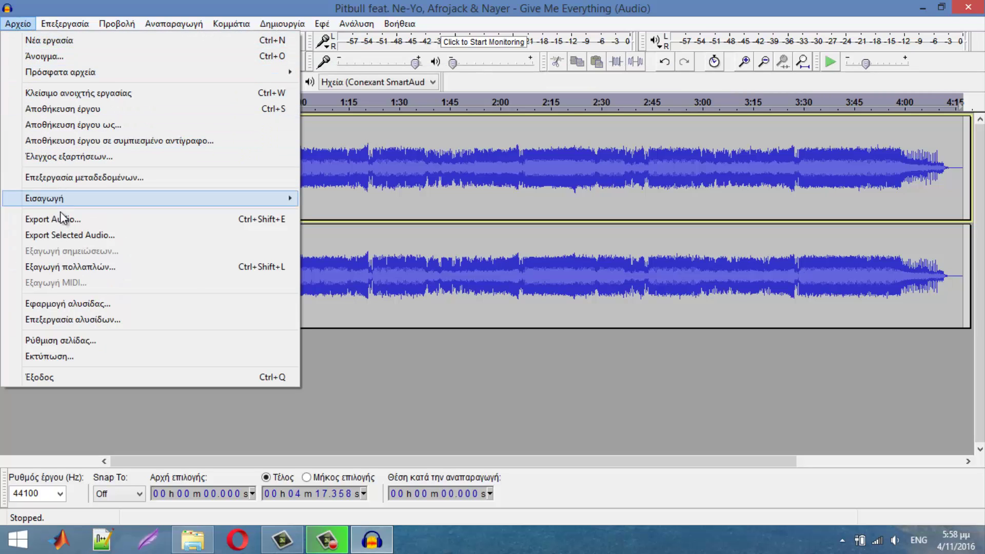
{"action": "left_click", "coordinate": [75, 219]}
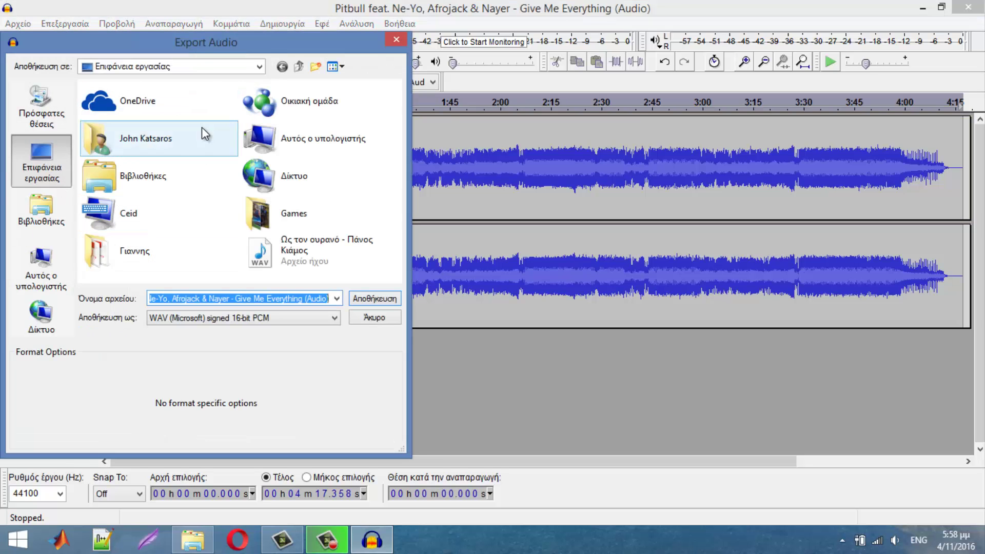
{"action": "left_click", "coordinate": [47, 167]}
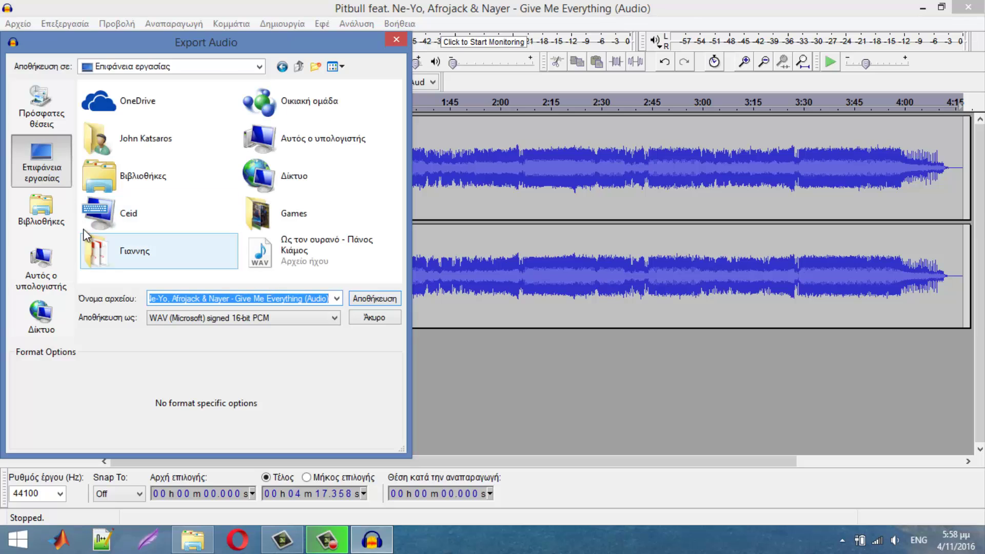
{"action": "left_click", "coordinate": [380, 299]}
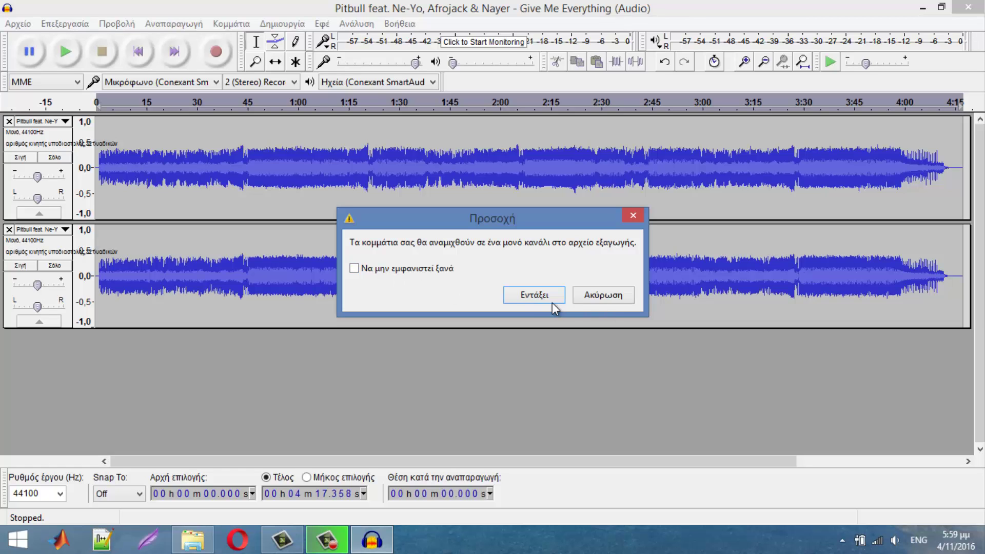
{"action": "left_click", "coordinate": [513, 300]}
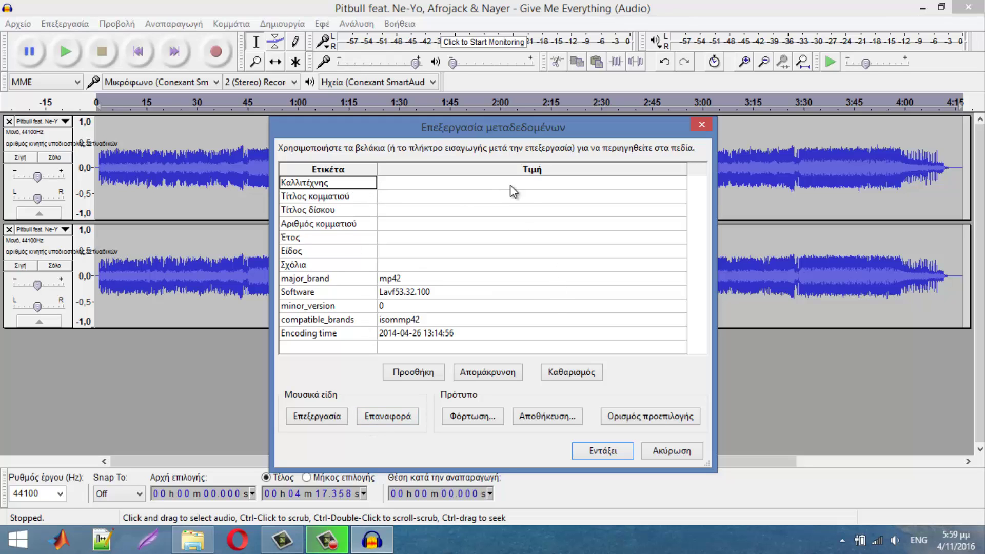
- Go through the artist and track title tags without filling them in, and accept the metadata to finish the export
{"action": "left_click", "coordinate": [405, 184]}
{"action": "key", "text": "shift"}
{"action": "key", "text": "Tab"}
{"action": "key", "text": "Tab"}
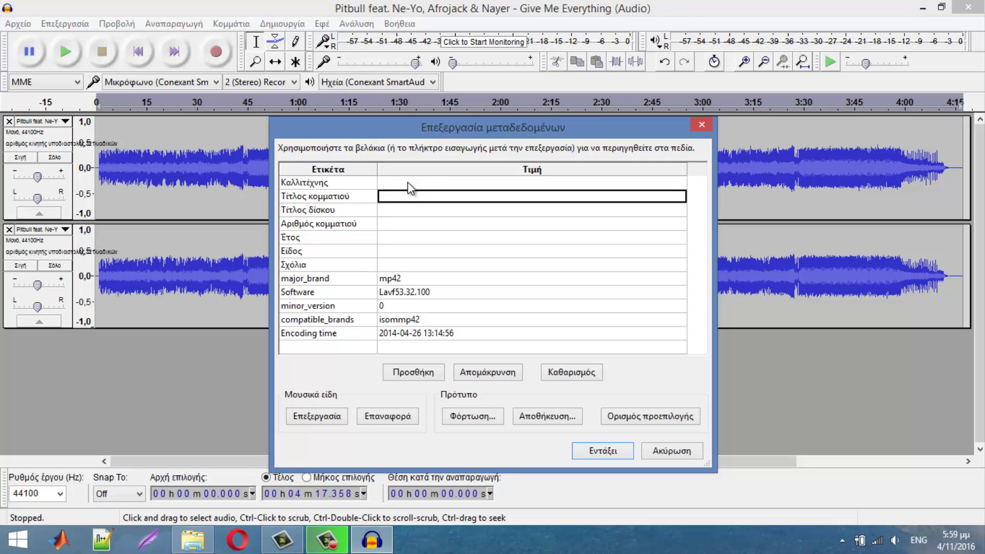
{"action": "key", "text": "Tab"}
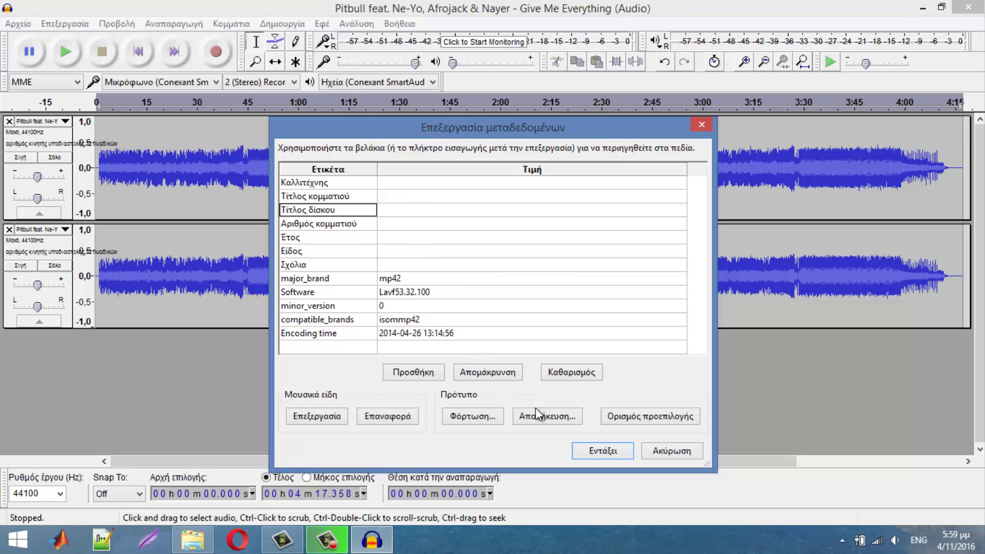
{"action": "left_click", "coordinate": [600, 452]}
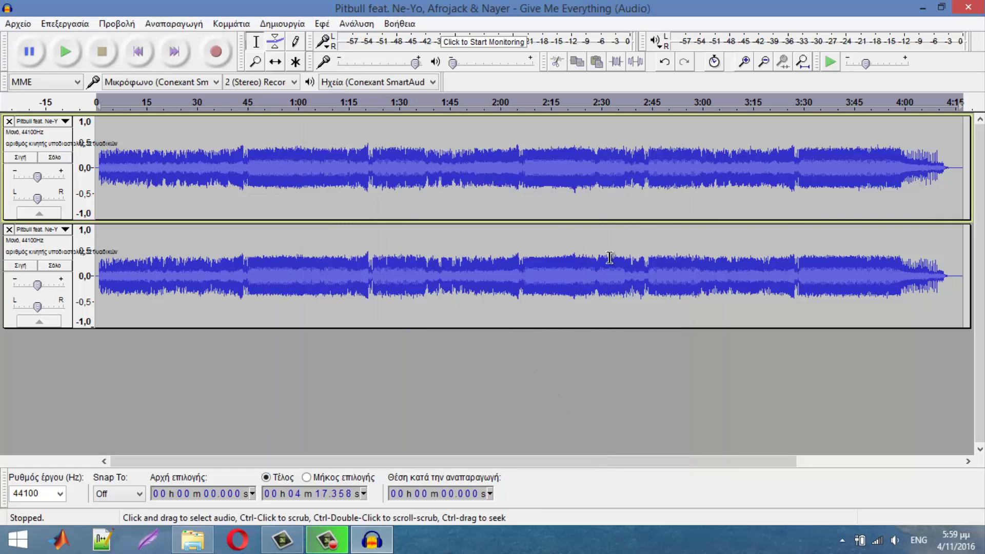
- Minimize Audacity and check the exported Pitbull WAV file on the desktop, showing its full name
{"action": "left_click", "coordinate": [921, 7]}
{"action": "left_click", "coordinate": [922, 7]}
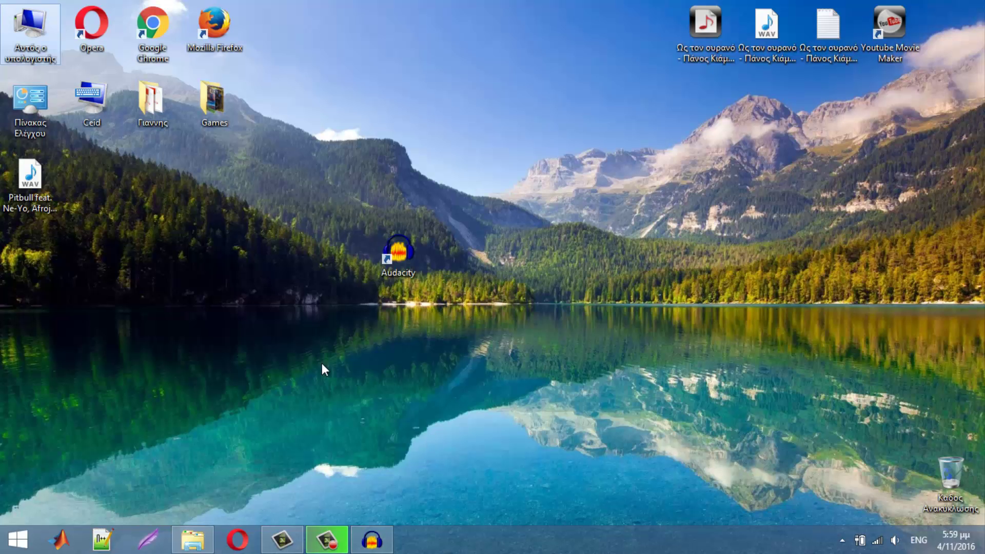
{"action": "left_click", "coordinate": [39, 200]}
{"action": "left_click", "coordinate": [201, 277]}
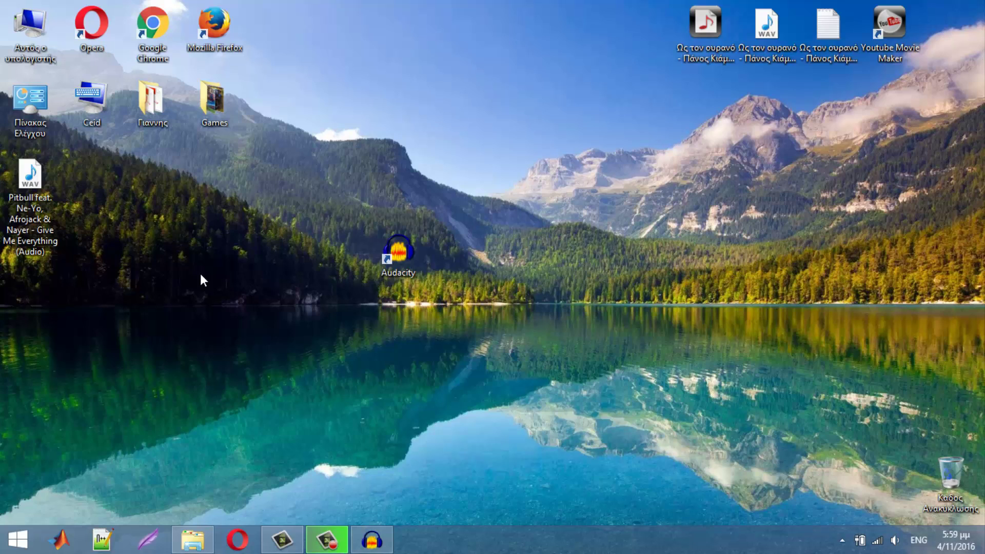